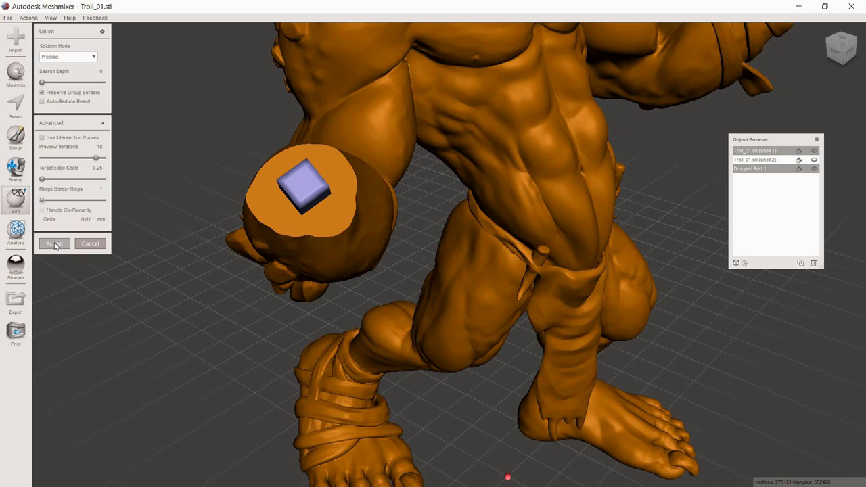
Accept the Boolean union of the troll body and the square peg at the cut wrist.
click(55, 245)
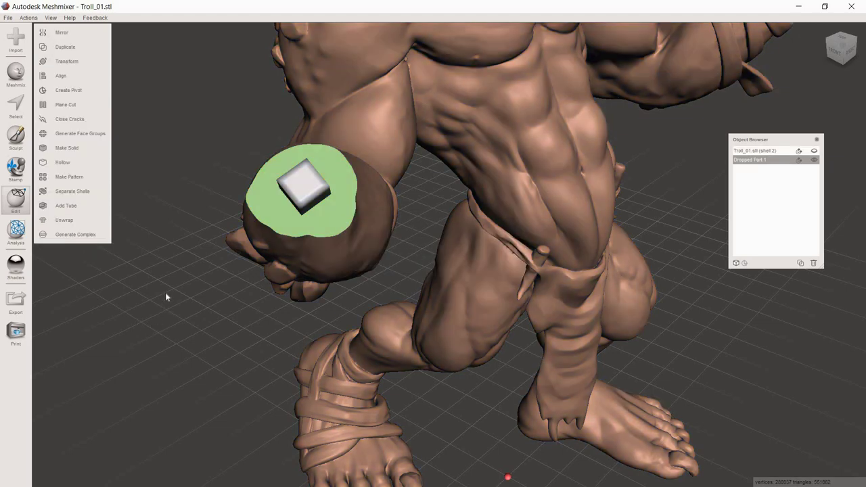
right_drag(165, 296, 618, 224)
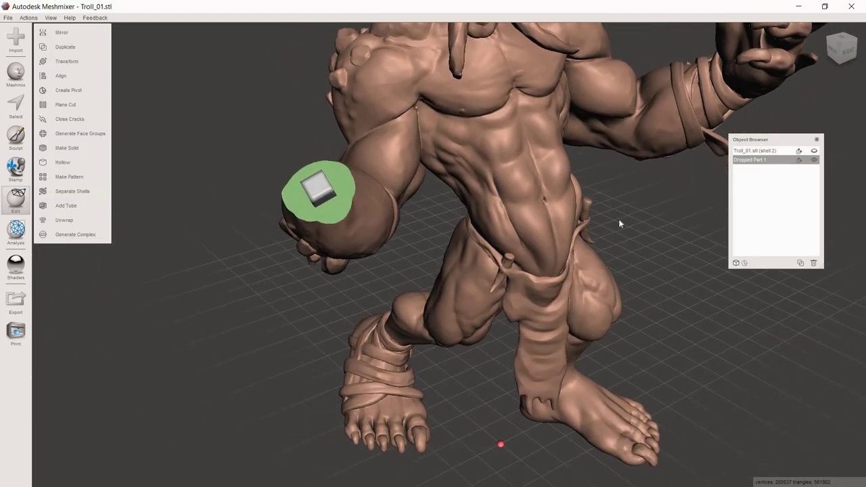
Examine the peg on the cut wrist from several angles, comparing the body with the hidden hand.
shift+click(747, 151)
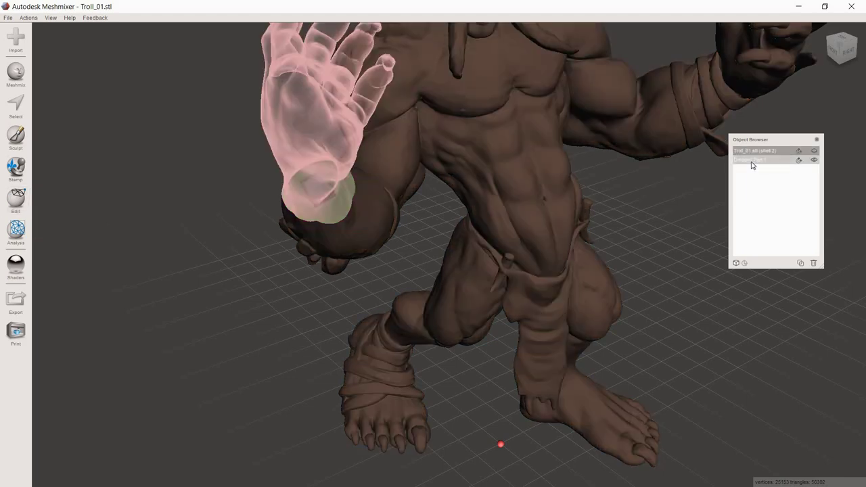
click(751, 161)
right_drag(352, 278, 204, 99)
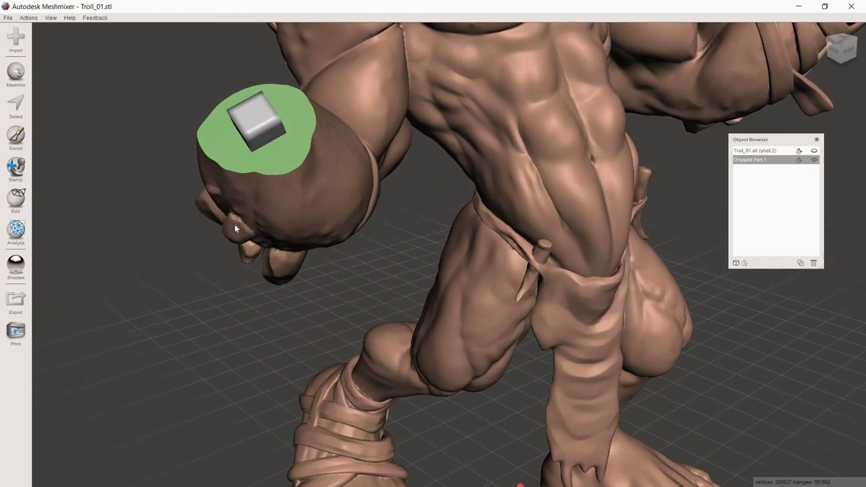
scroll(186, 199, down, 2)
right_drag(172, 185, 191, 197)
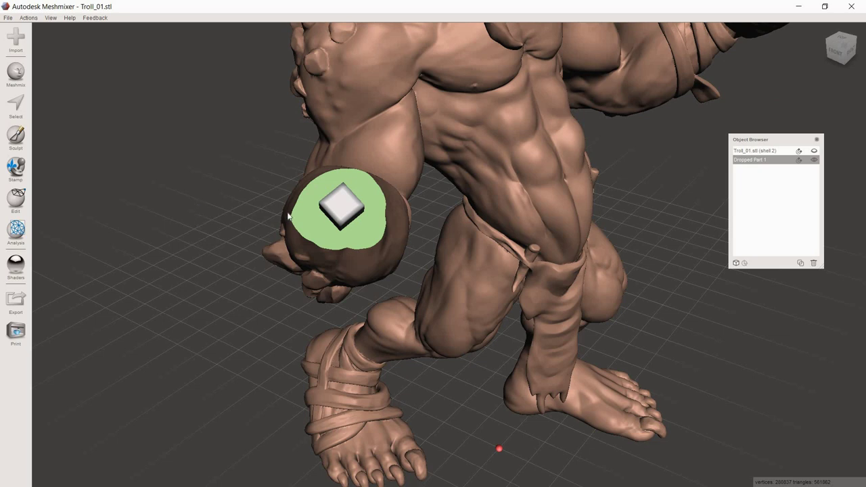
right_drag(345, 209, 251, 194)
scroll(249, 196, down, 3)
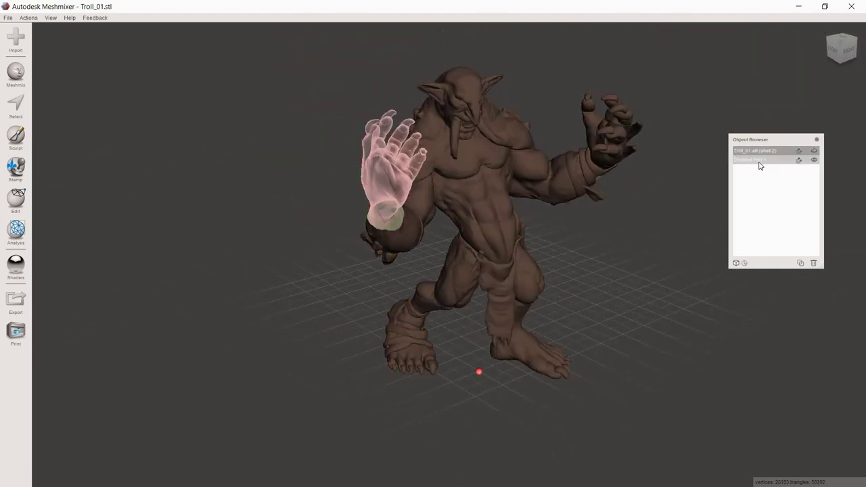
right_drag(562, 216, 477, 207)
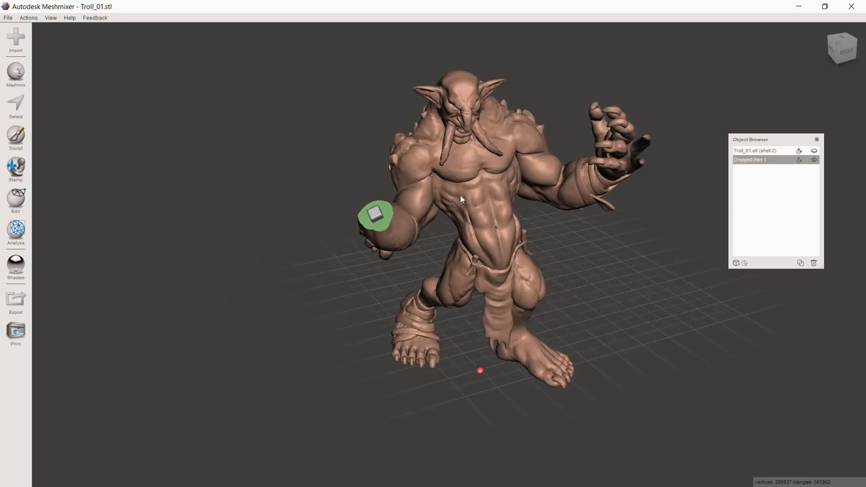
Export the joined body and peg to the Desktop as "Toll body" in STL ASCII format.
click(8, 18)
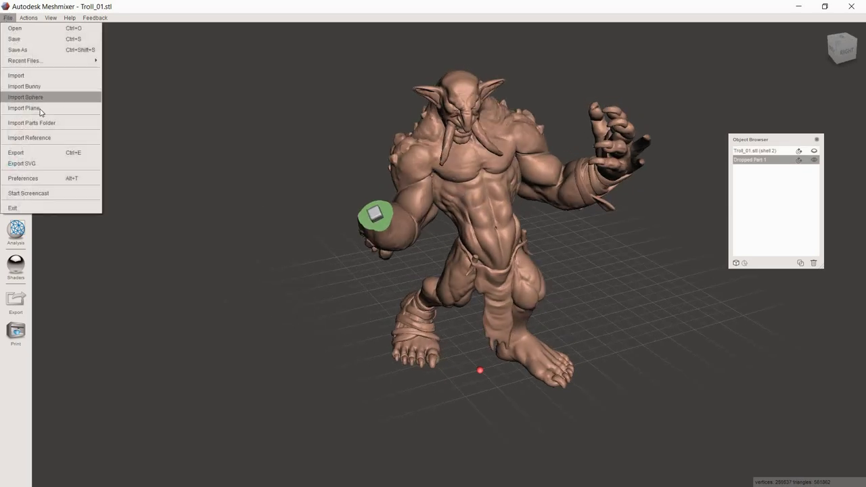
click(40, 154)
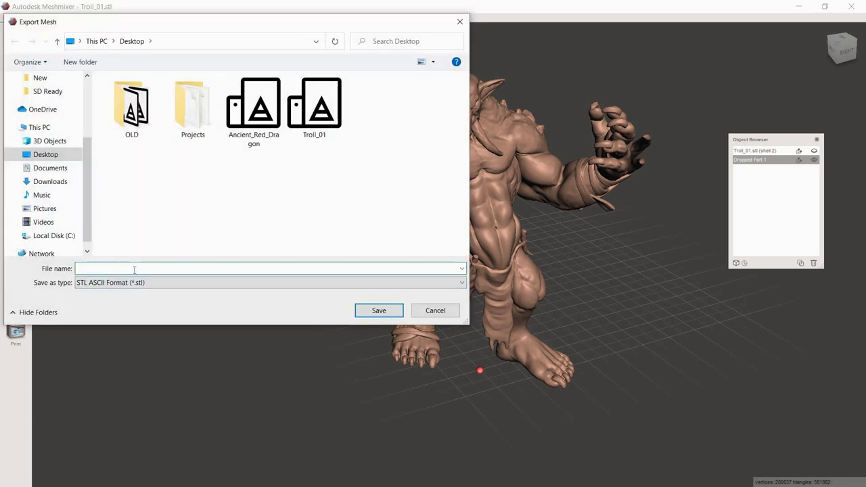
text(Troll)
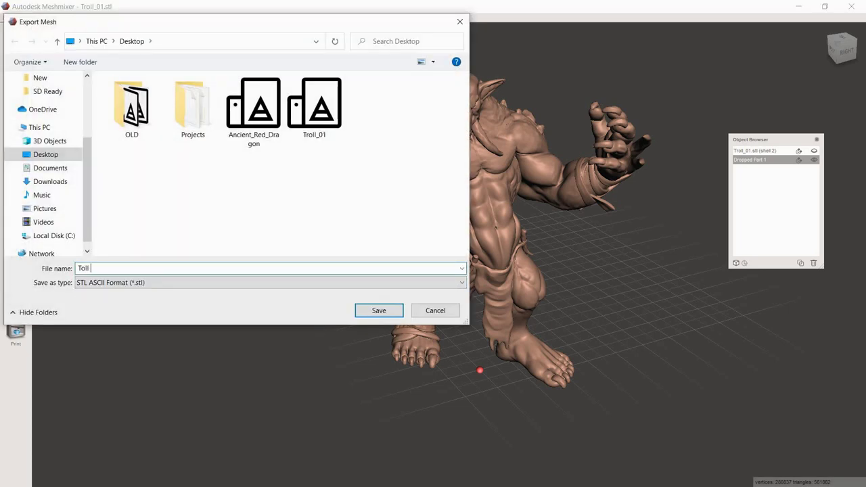
text( body)
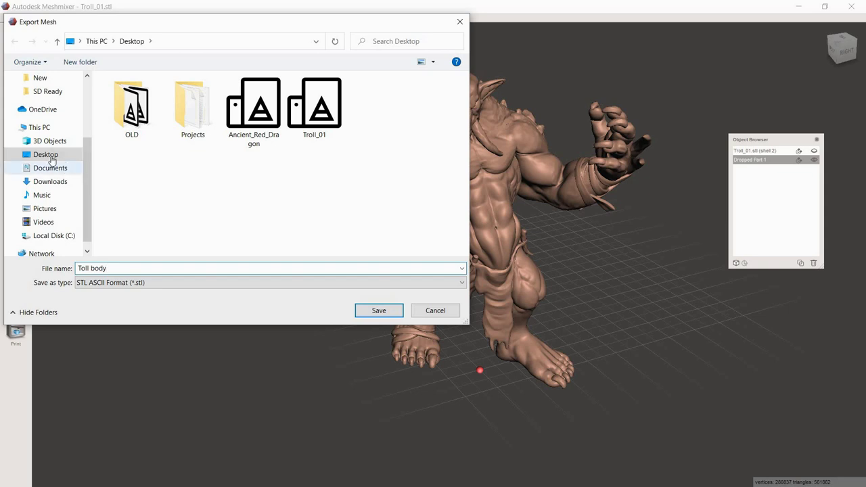
click(378, 313)
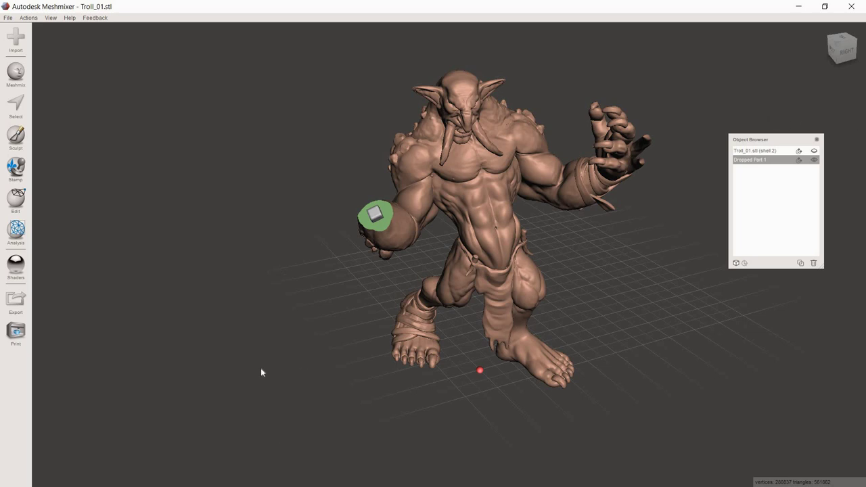
Check for the exported Toll body file on the Windows desktop and return to Meshmixer.
key(super)
click(436, 402)
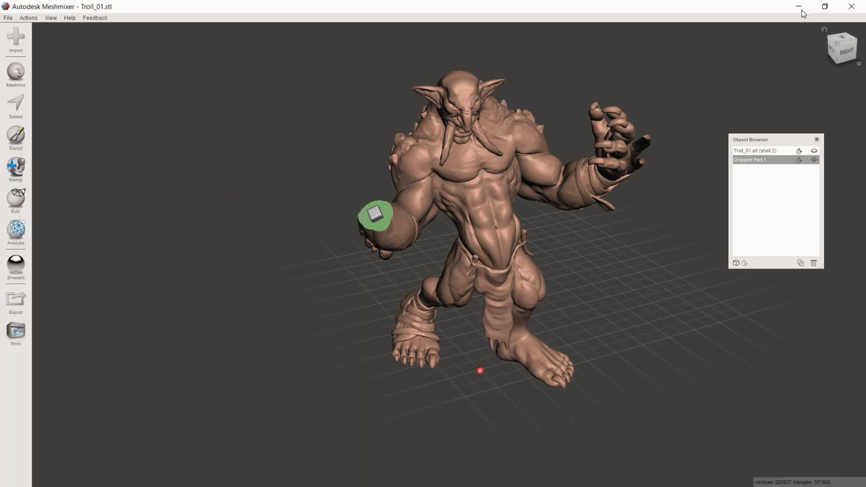
click(799, 7)
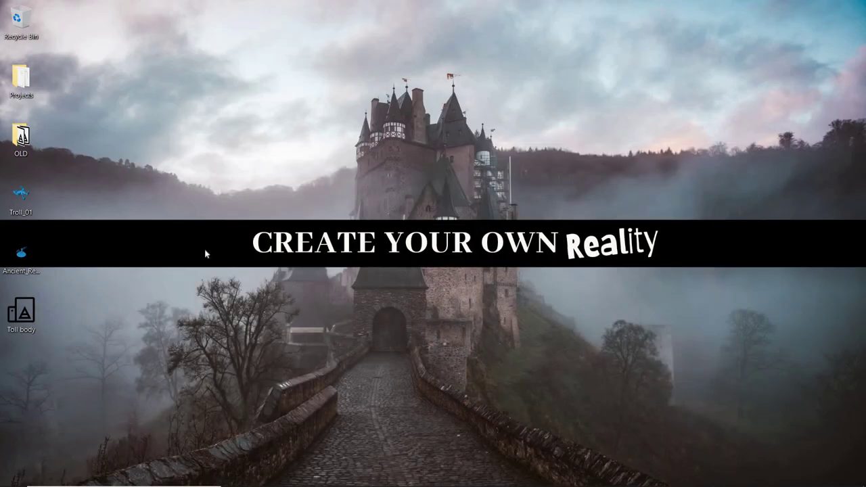
click(21, 315)
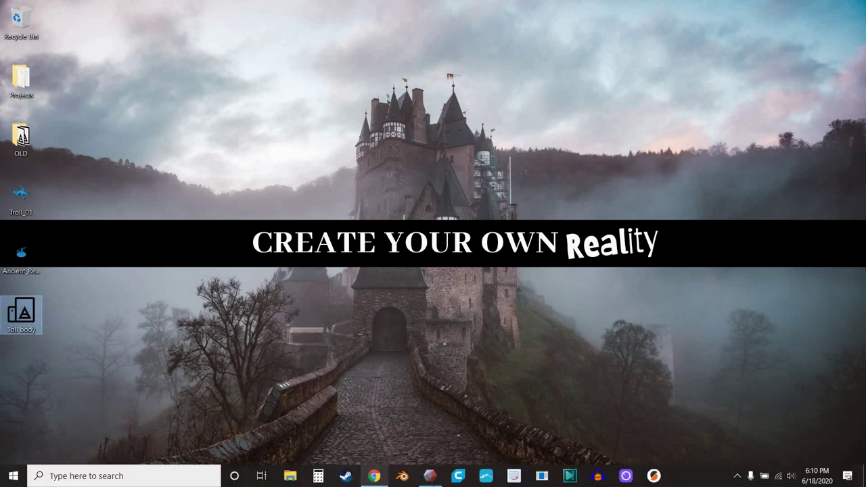
click(436, 479)
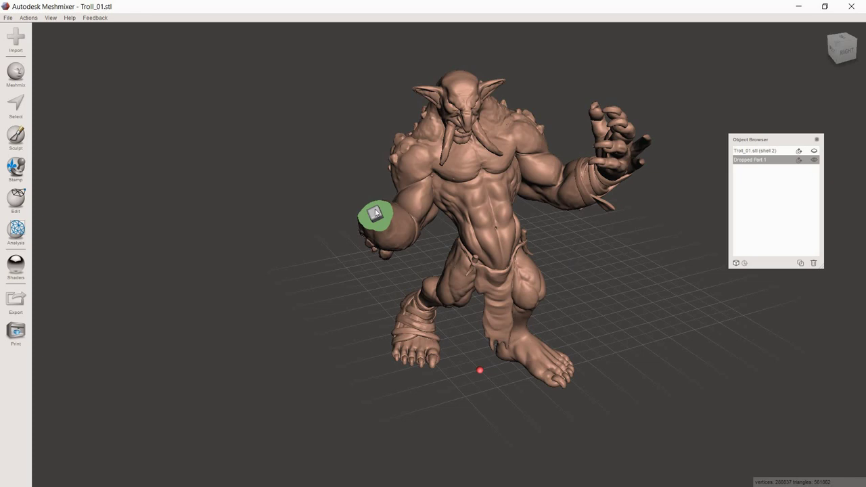
Undo the union and delete the separated troll body, Troll_01.stl (shell 1), keeping the peg.
scroll(311, 218, up, 5)
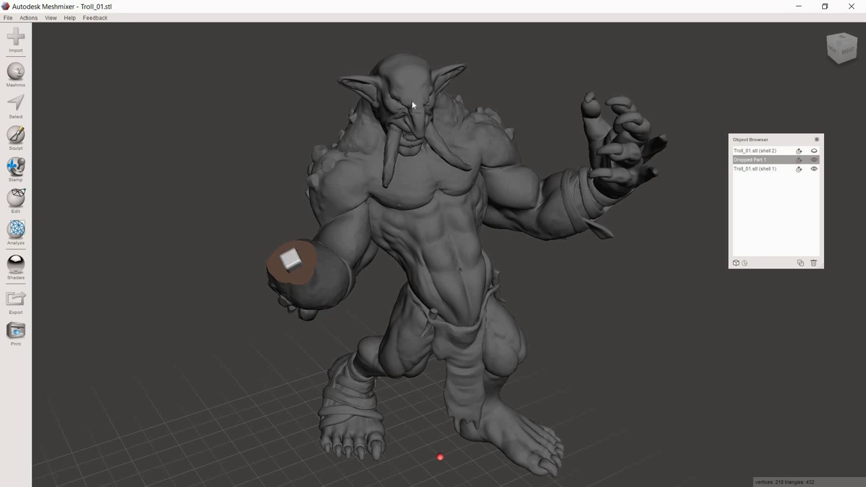
click(214, 197)
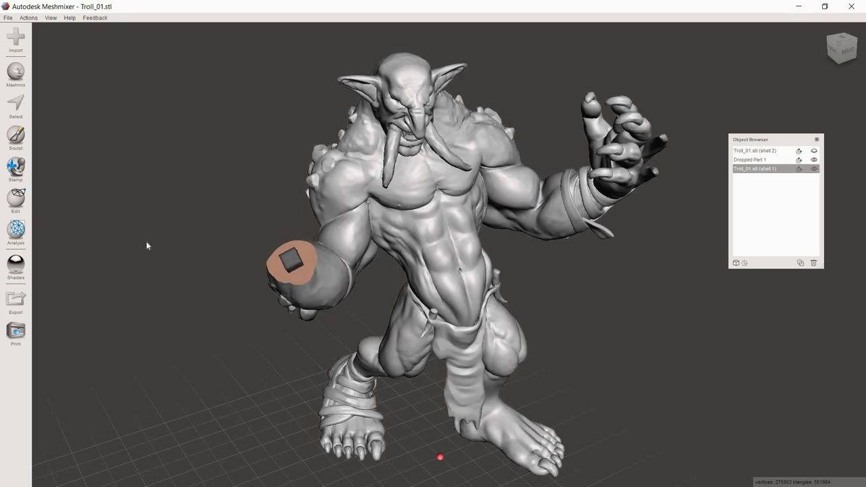
key(Delete)
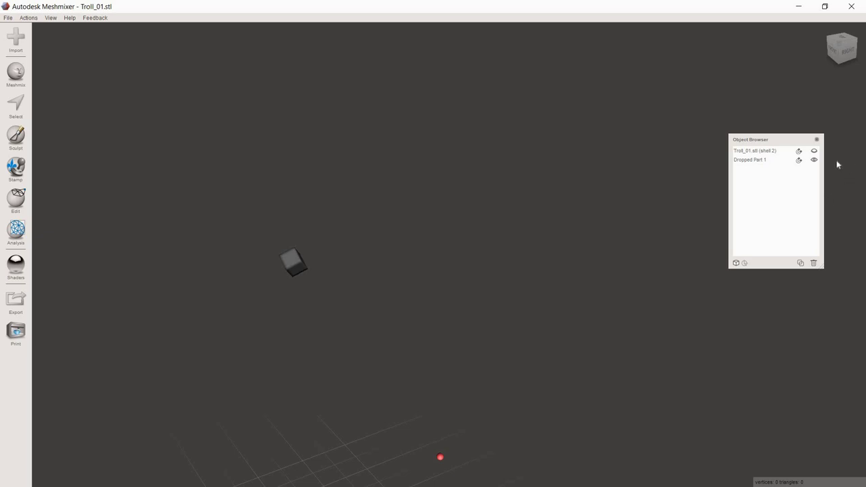
Make the hidden hand, Troll_01.stl (shell 2), visible together with the peg.
click(815, 151)
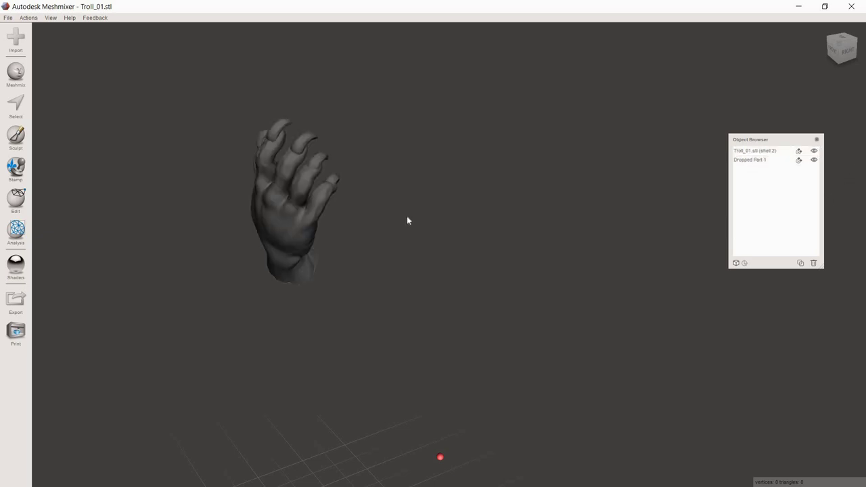
right_drag(491, 263, 332, 382)
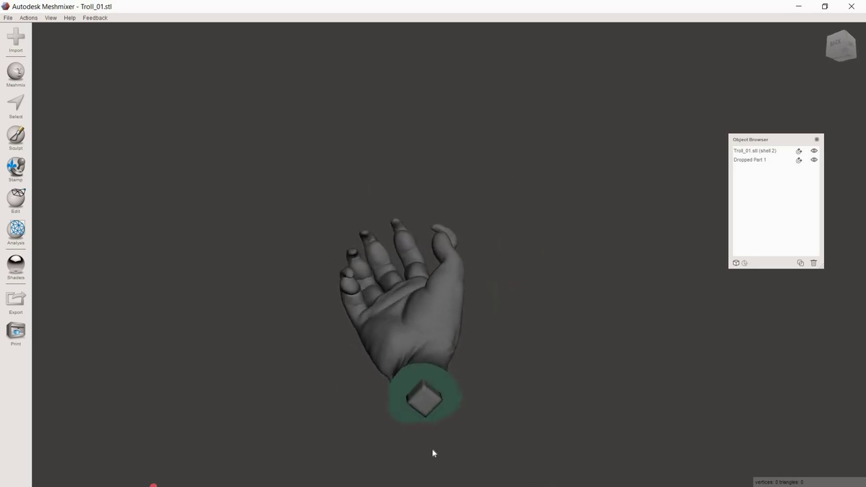
Transform the peg in the hand's wrist to Size X 3.3 mm, Size Y 4.3 mm and Size Z 3.3 mm.
click(450, 400)
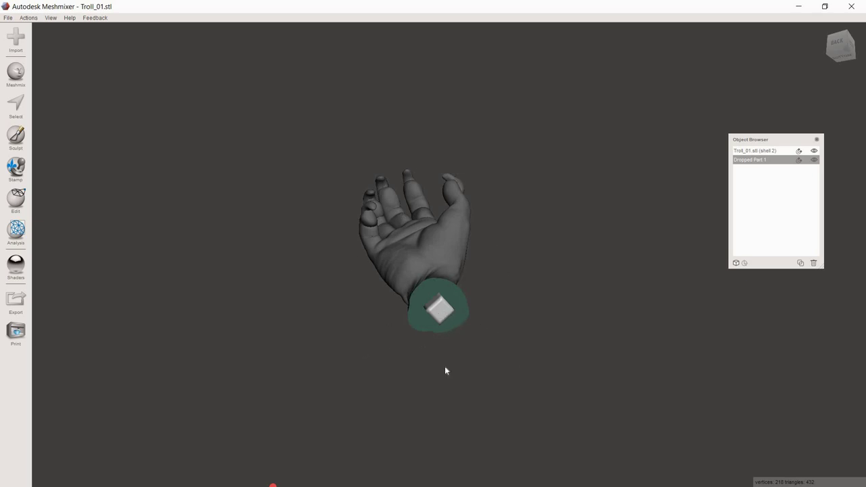
click(14, 200)
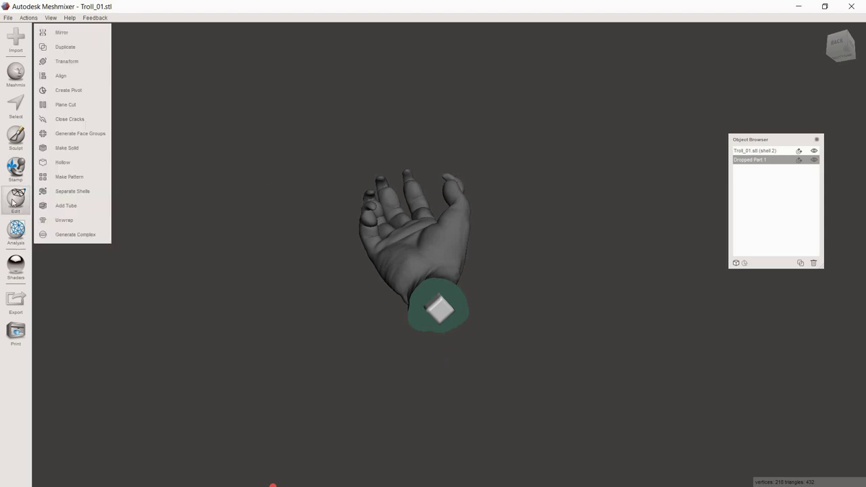
click(77, 60)
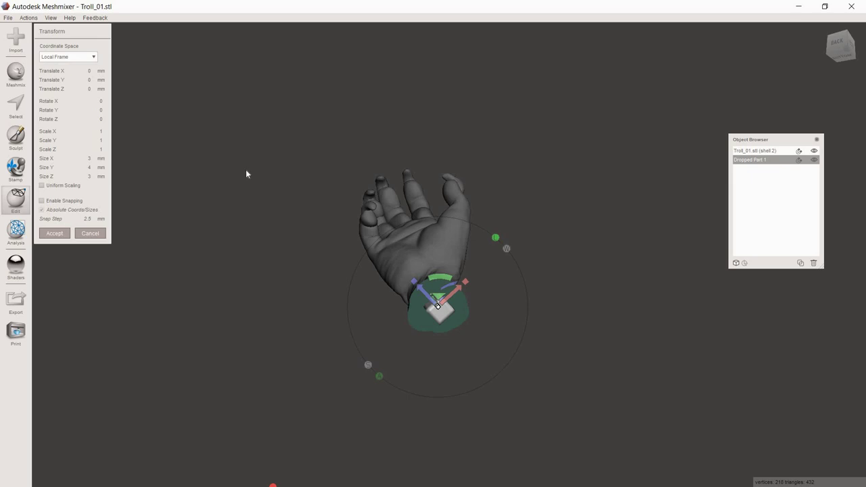
click(88, 157)
text(3.3)
key(Return)
click(88, 167)
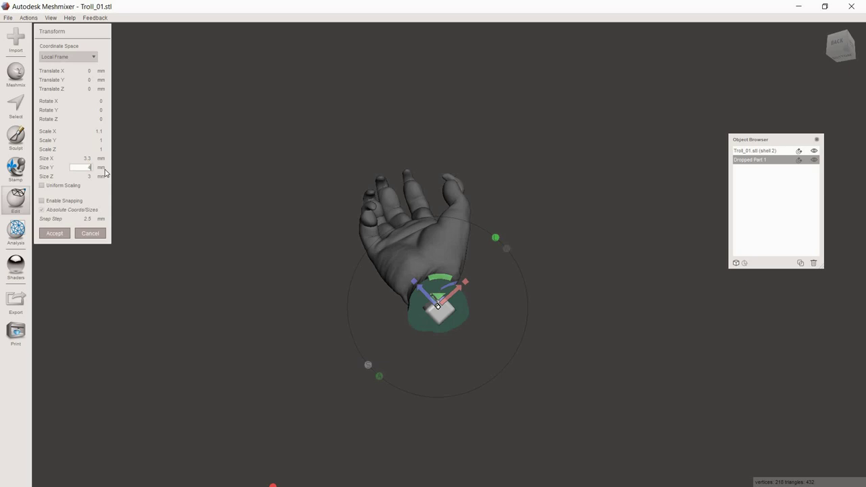
text(4.3)
key(Tab)
text(3.3)
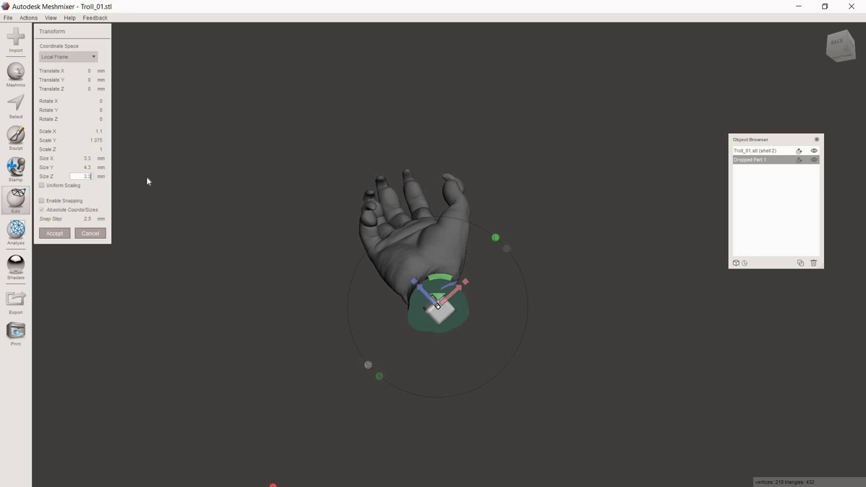
key(Return)
click(65, 234)
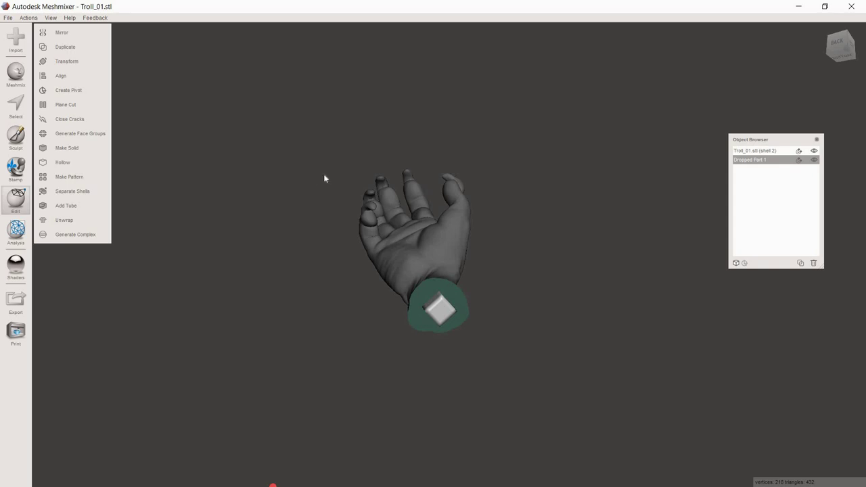
Start a Boolean Difference with the hand selected first and the enlarged wrist peg second.
click(403, 231)
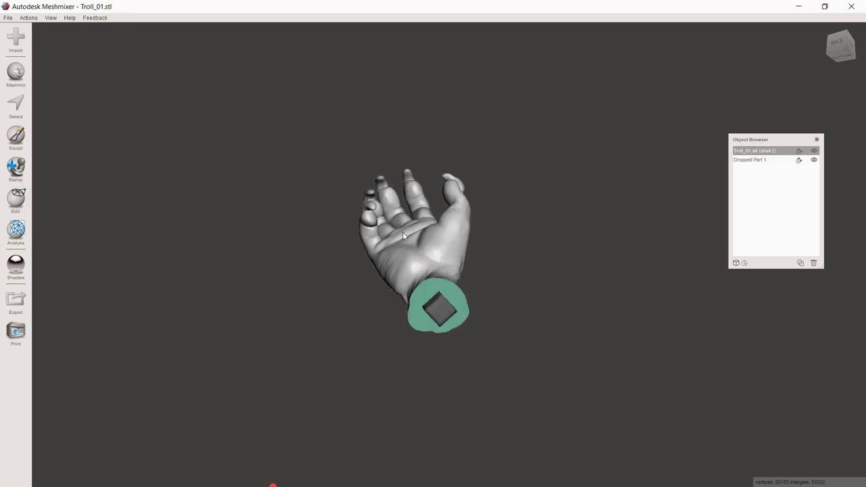
shift+click(441, 312)
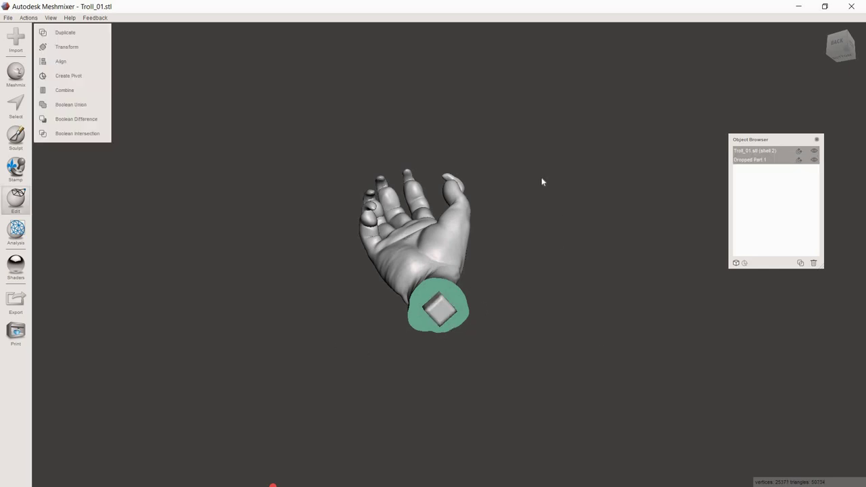
click(406, 249)
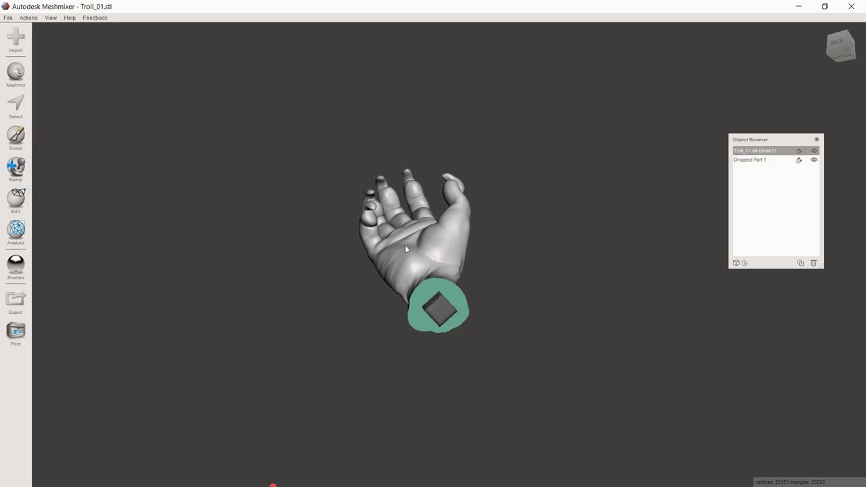
shift+click(751, 161)
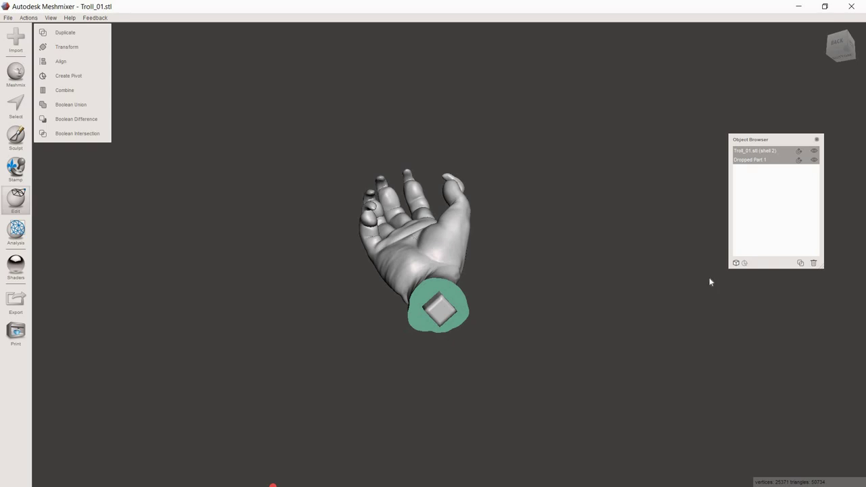
click(487, 264)
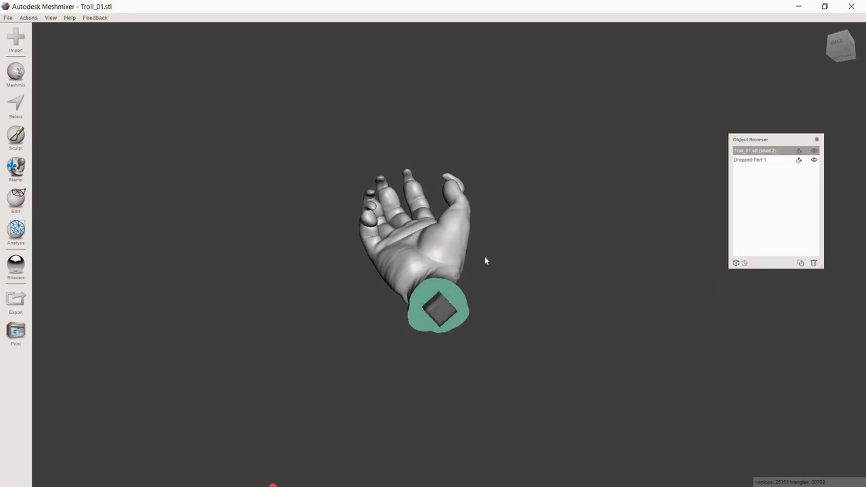
shift+click(448, 313)
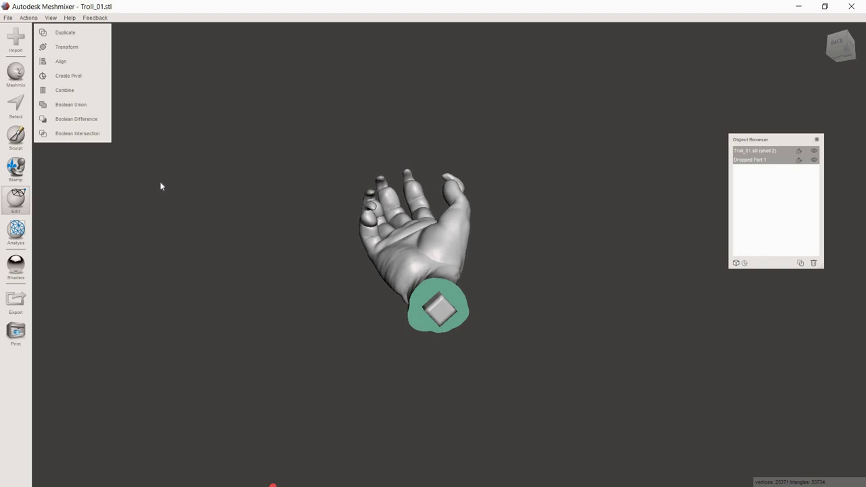
click(81, 119)
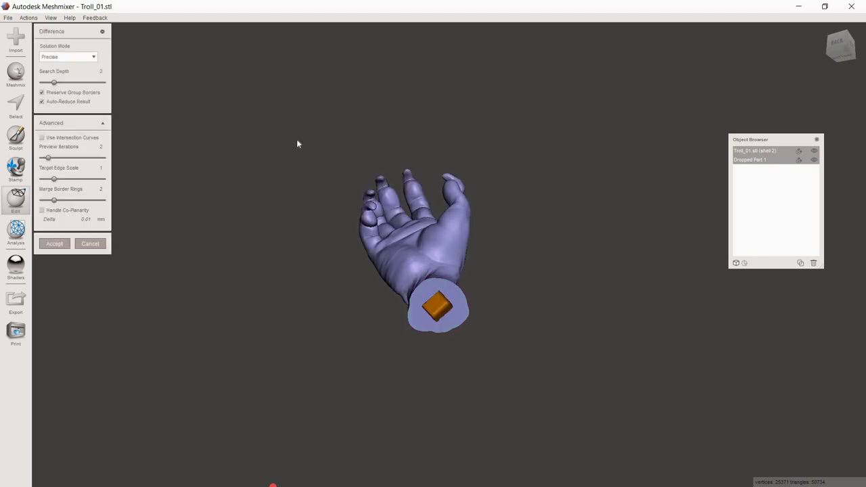
Set the difference to Search Depth 0, Auto-Reduce Result off, Preview Iterations 17, Target Edge Scale 0.25 and Merge Border Rings 1, and accept it.
right_drag(367, 282, 287, 225)
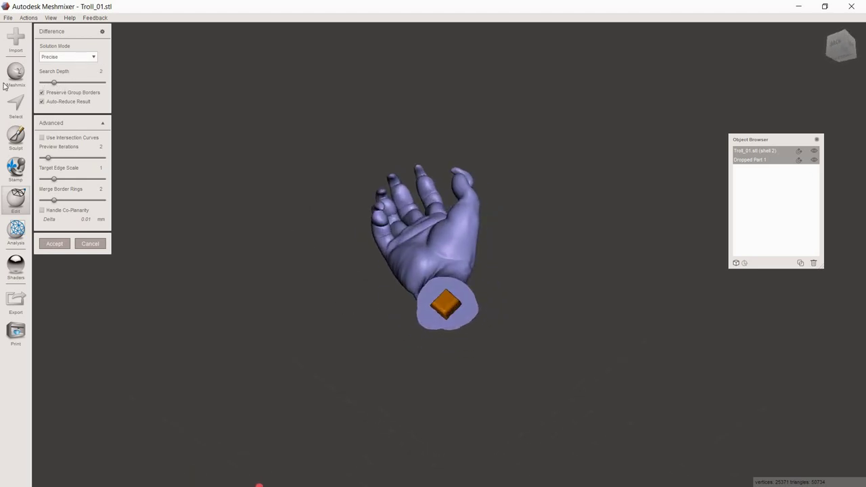
drag(54, 82, 42, 82)
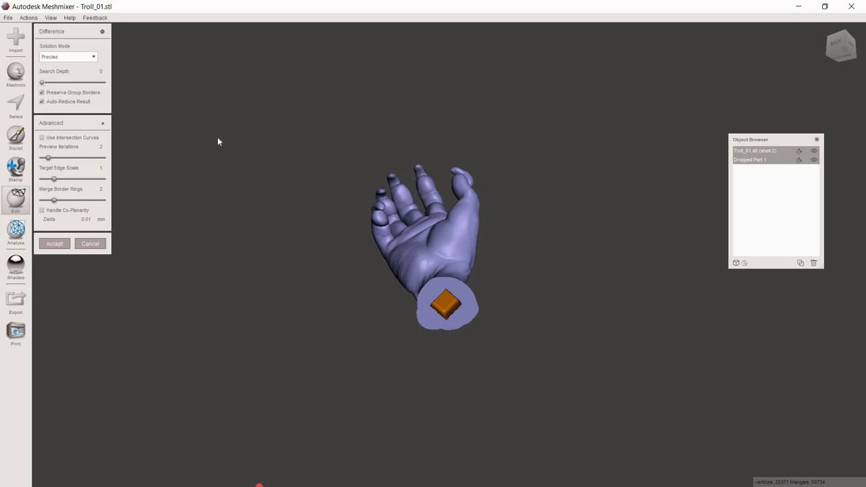
click(42, 101)
click(96, 158)
drag(55, 180, 3, 181)
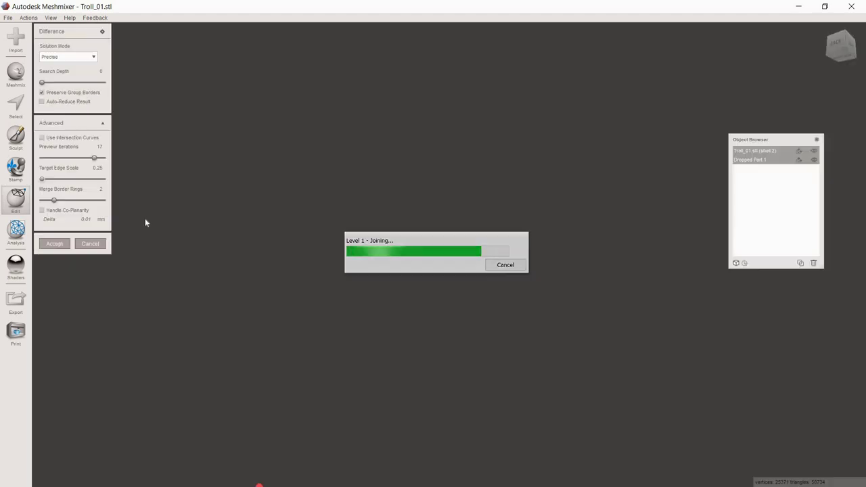
drag(48, 204, 164, 265)
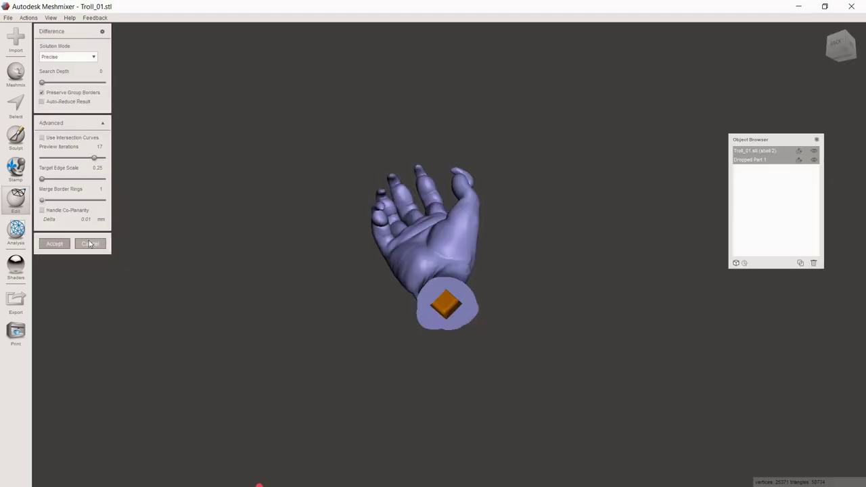
right_drag(314, 256, 322, 275)
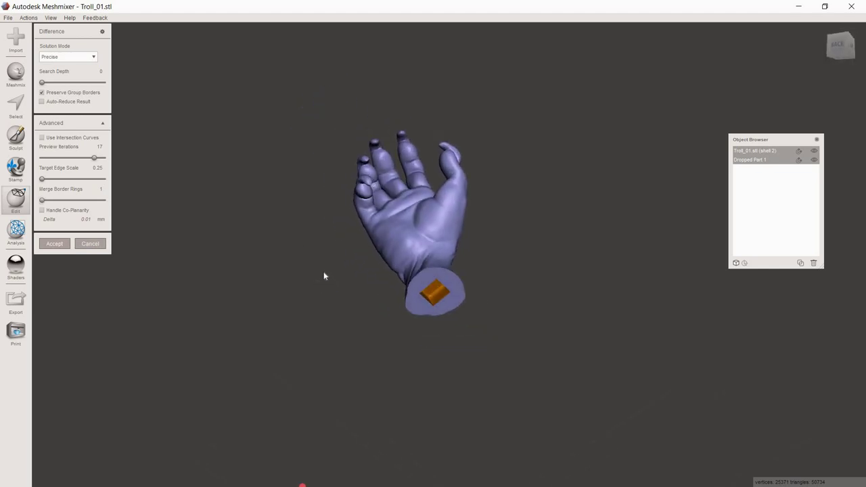
scroll(318, 271, up, 6)
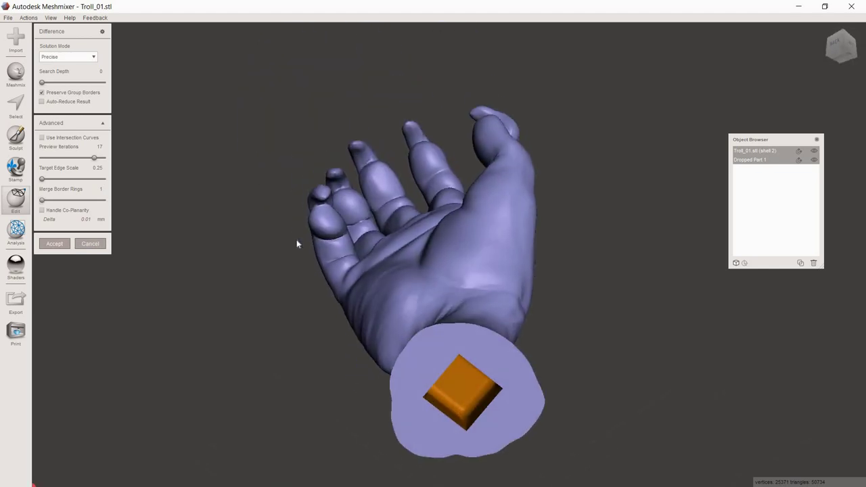
click(55, 243)
Align the socketed hand so that it sits down on the ground grid.
scroll(260, 243, down, 5)
right_drag(269, 255, 404, 277)
scroll(356, 307, down, 2)
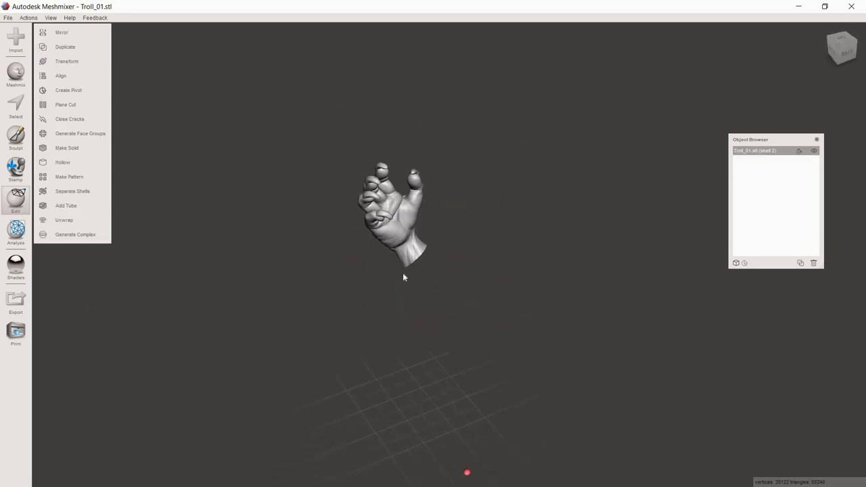
click(70, 77)
click(58, 138)
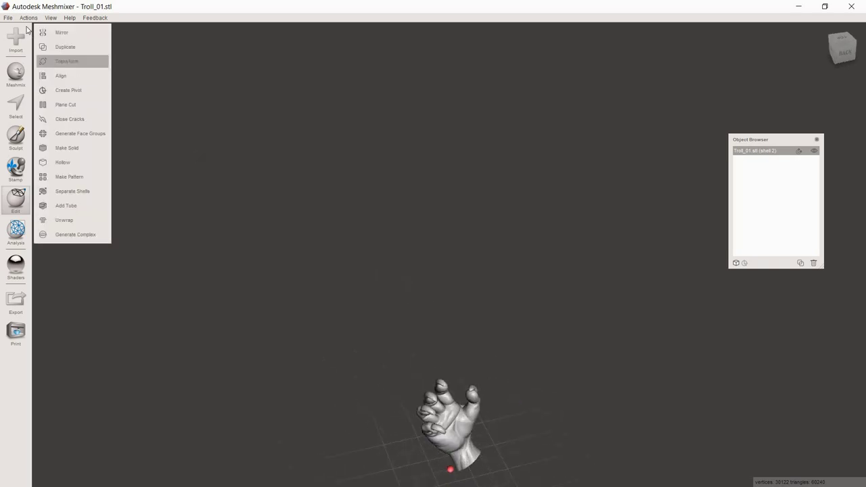
Export the hand to the Desktop as Toll Hand in STL ASCII Format.
click(7, 18)
click(27, 153)
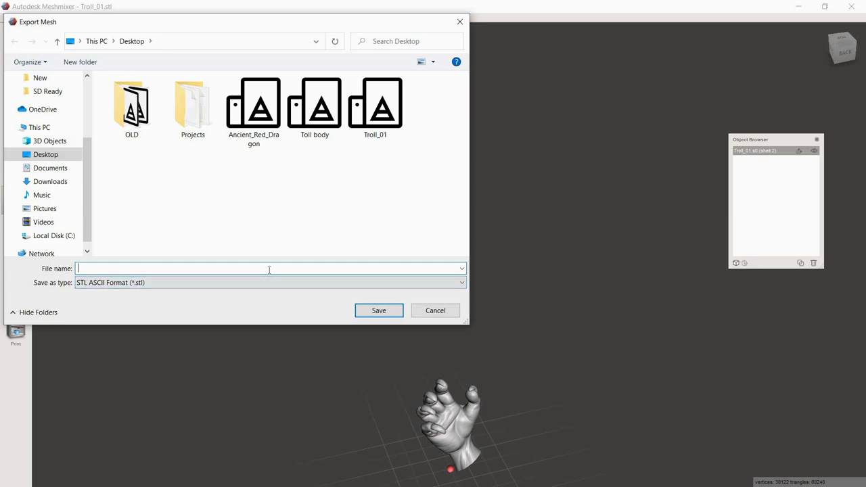
text(Toll Hand)
click(379, 311)
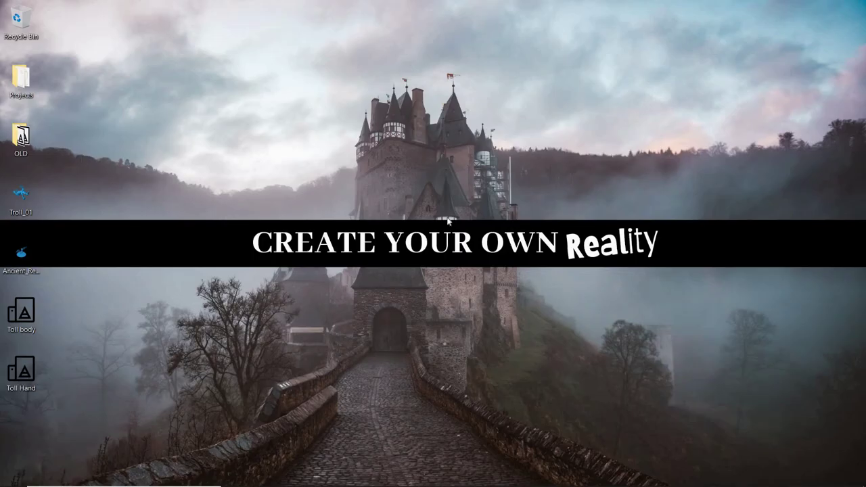
Switch to Ultimaker Cura and open the Toll body and Toll Hand files together from the Desktop.
click(458, 476)
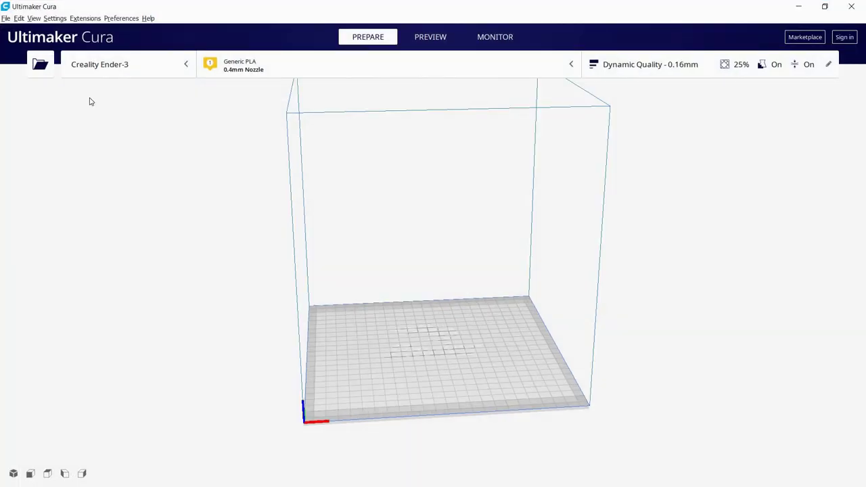
key(ctrl+o)
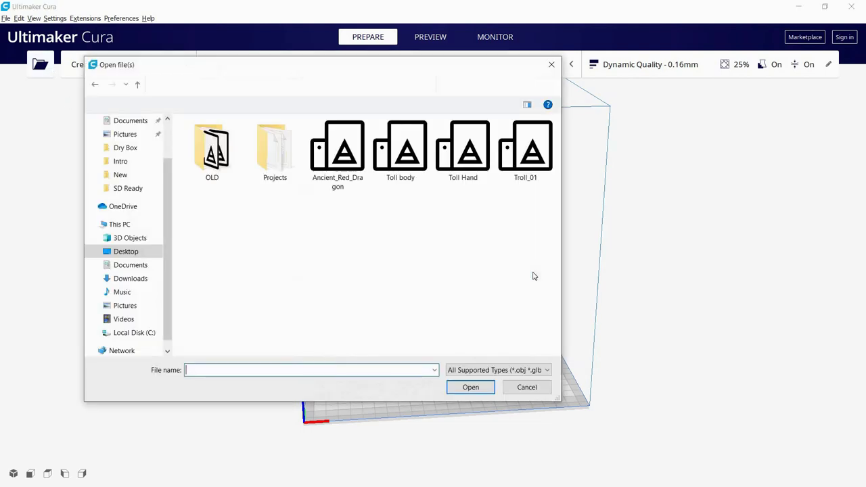
click(527, 144)
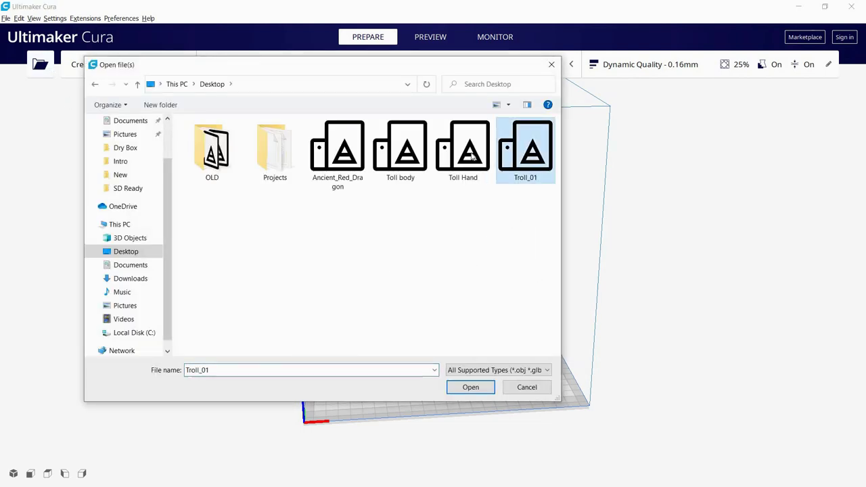
key(shift+Left)
click(403, 161)
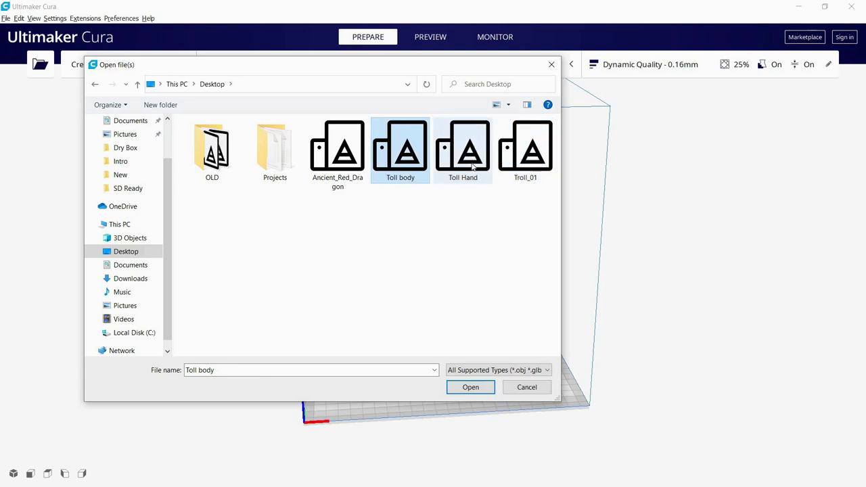
key(shift+Right)
click(470, 387)
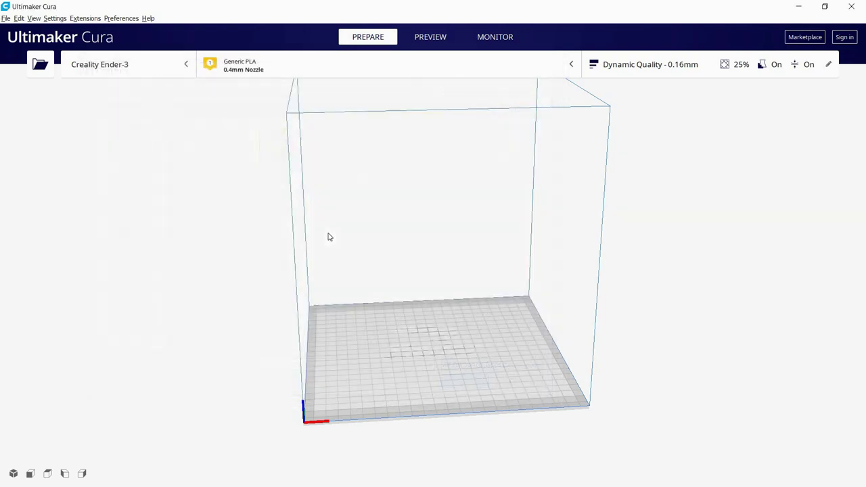
Rotate the hand on the build plate so its fingers point down and the wrist socket faces up.
scroll(373, 217, up, 6)
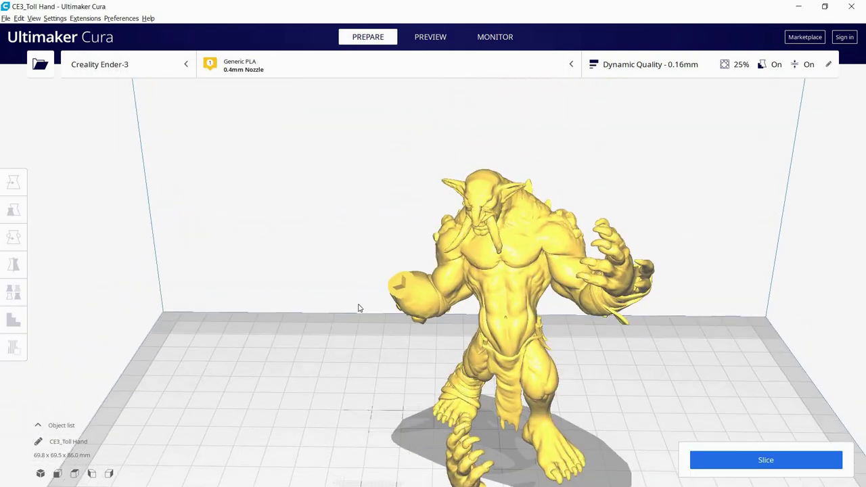
scroll(325, 303, up, 2)
right_drag(315, 300, 402, 303)
click(403, 302)
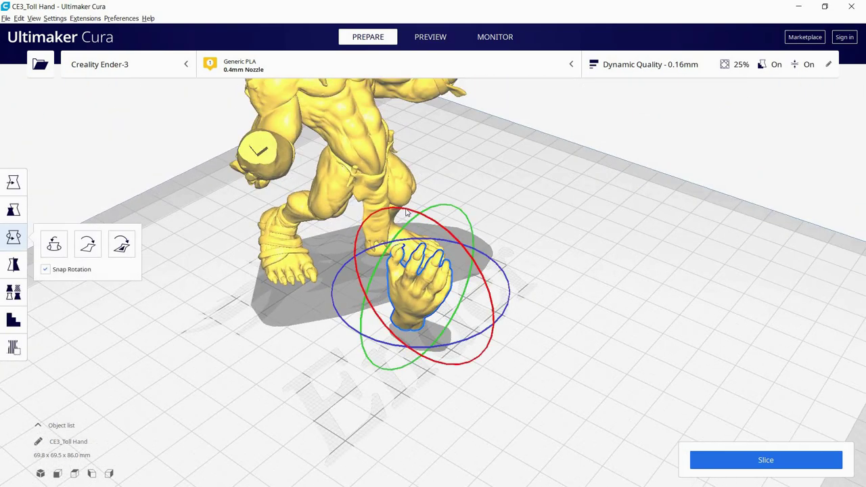
drag(472, 284, 371, 345)
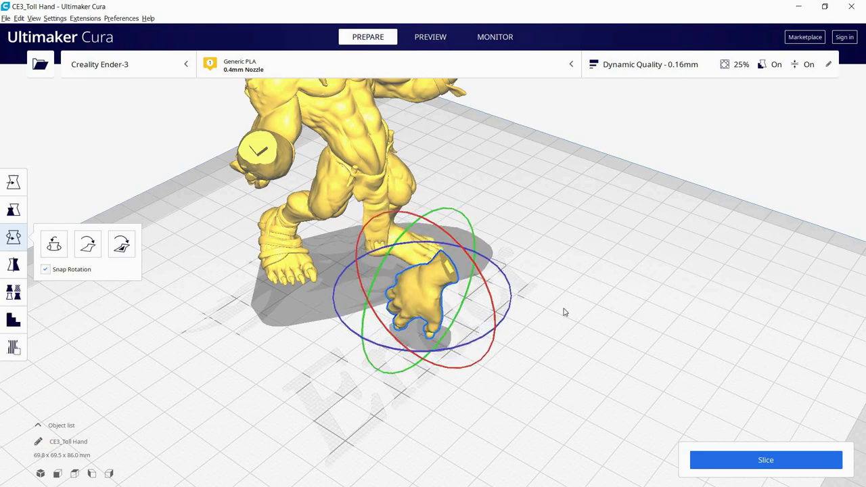
right_drag(564, 311, 464, 314)
click(454, 320)
scroll(483, 315, down, 5)
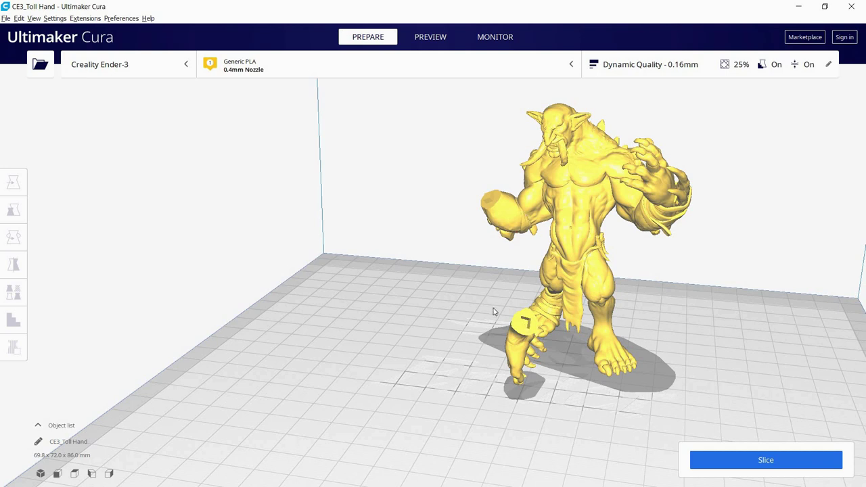
right_drag(493, 307, 717, 344)
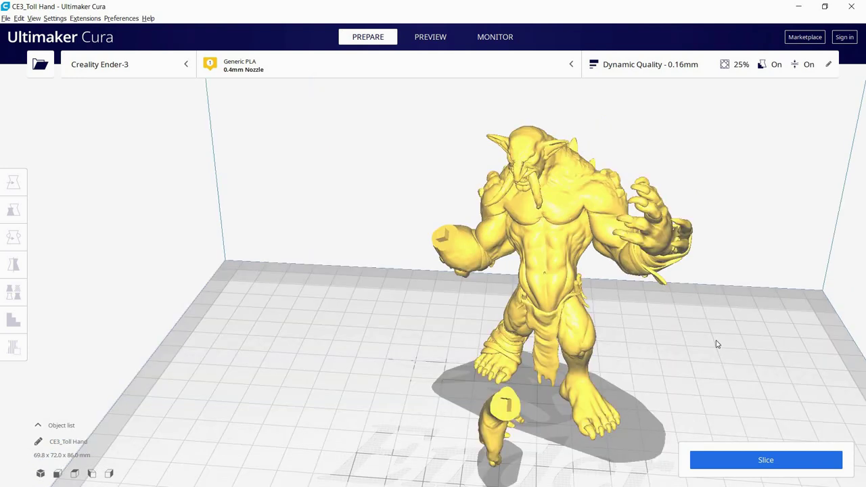